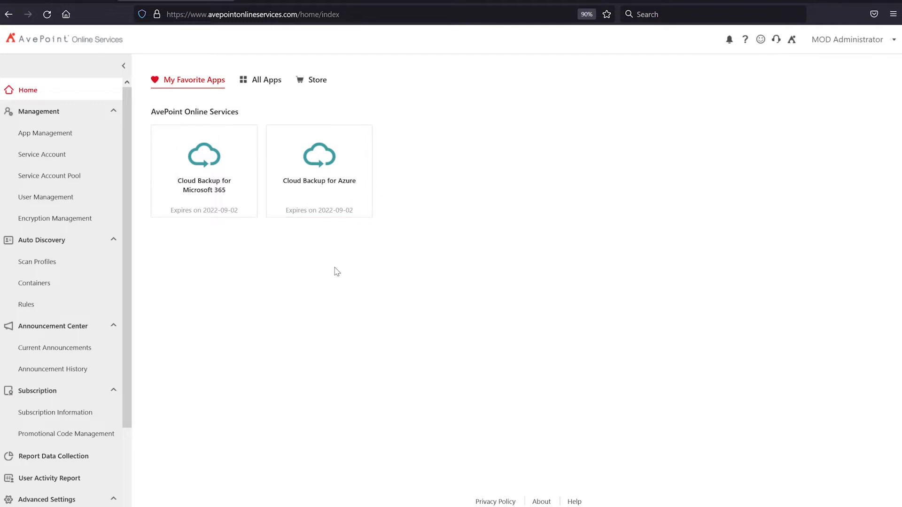
- Open Cloud Backup for Azure and define a new Azure Active Directory backup scope with the tenant administrator's app profile
{"action": "left_click", "coordinate": [300, 188]}
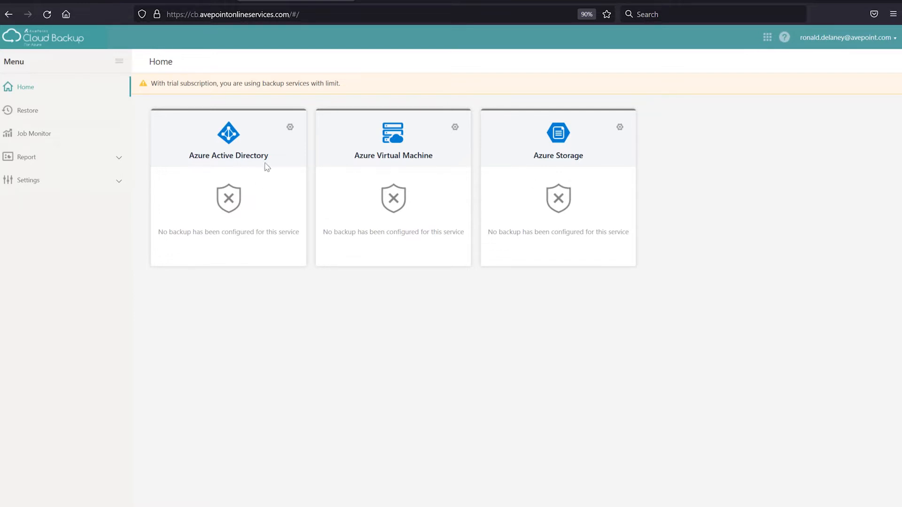
{"action": "left_click", "coordinate": [291, 128]}
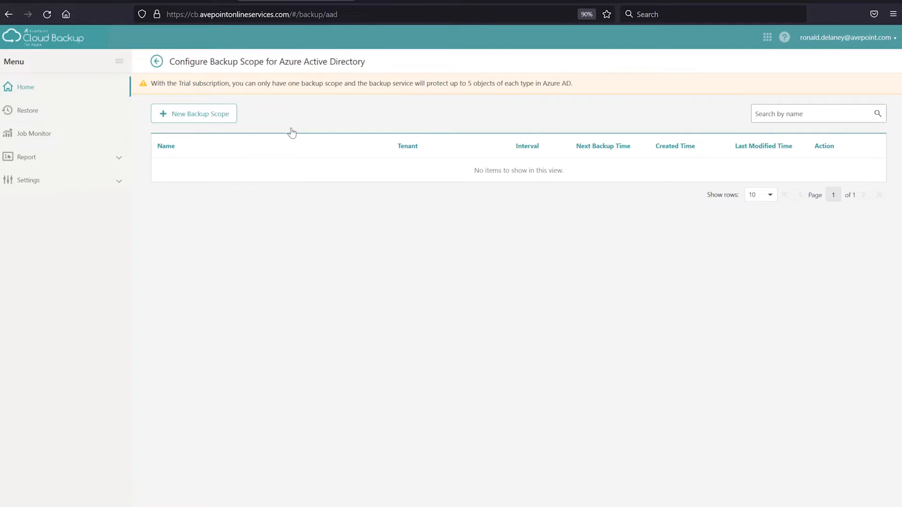
{"action": "left_click", "coordinate": [212, 122]}
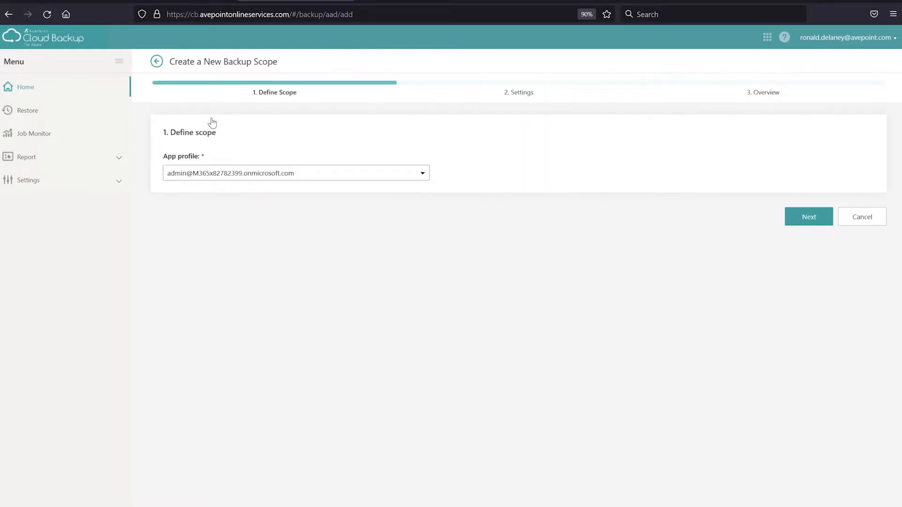
{"action": "left_click", "coordinate": [268, 174]}
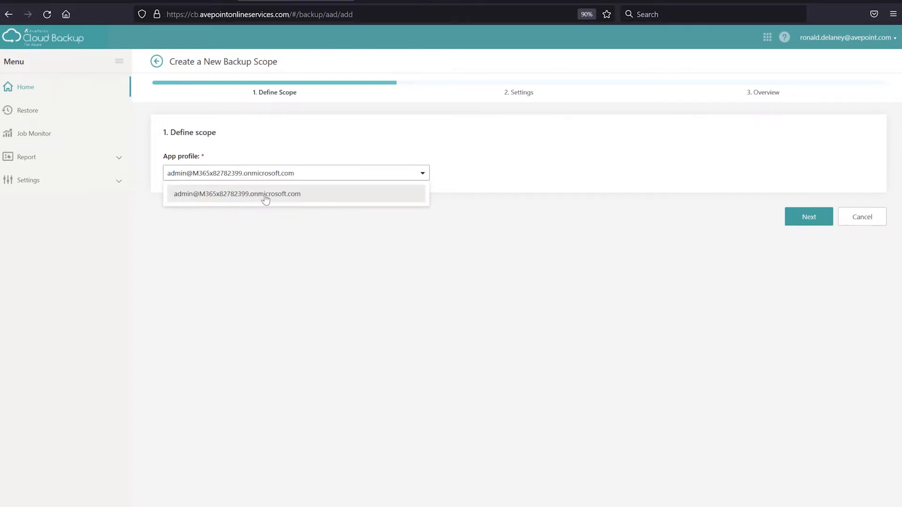
{"action": "left_click", "coordinate": [276, 234]}
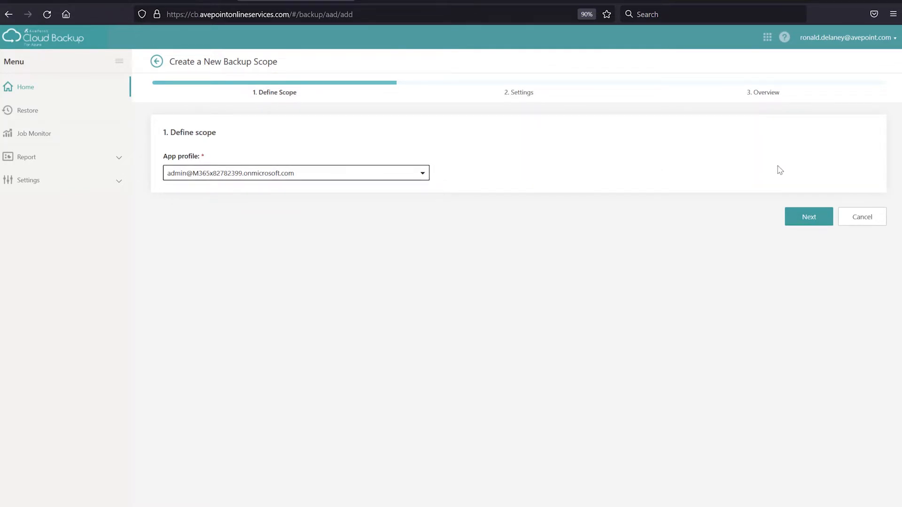
{"action": "left_click", "coordinate": [801, 217]}
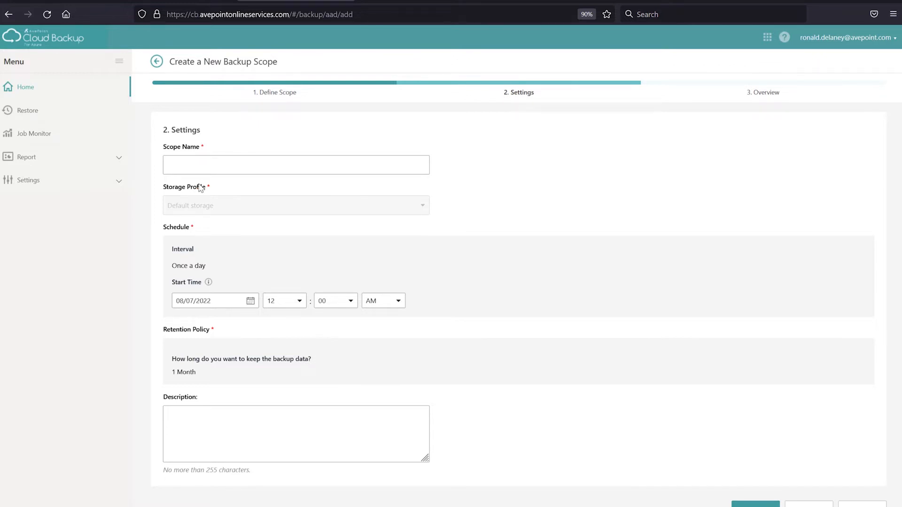
- Name the backup scope "Azure AD Backup" and set its daily start time to 12:00 PM
{"action": "left_click", "coordinate": [50, 181]}
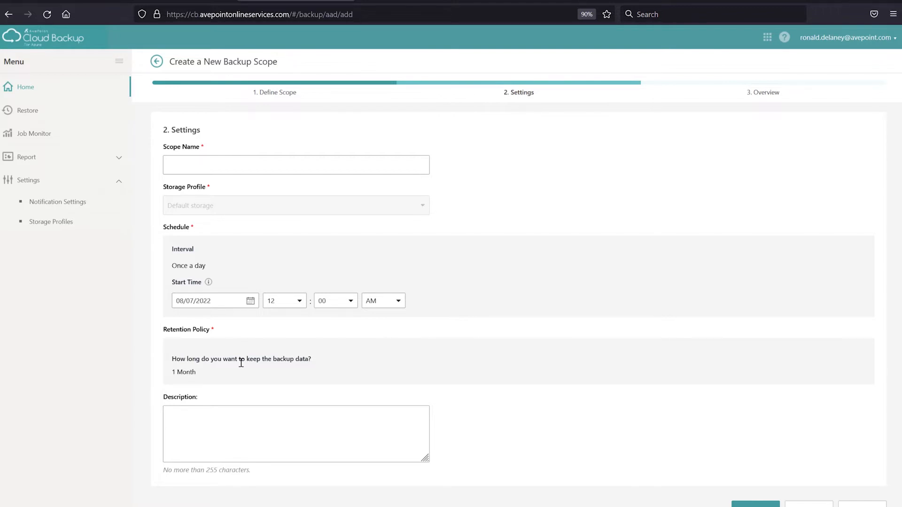
{"action": "left_click", "coordinate": [299, 165]}
{"action": "type", "text": "Azure AD Backup"}
{"action": "left_click", "coordinate": [383, 300]}
{"action": "left_click", "coordinate": [384, 338]}
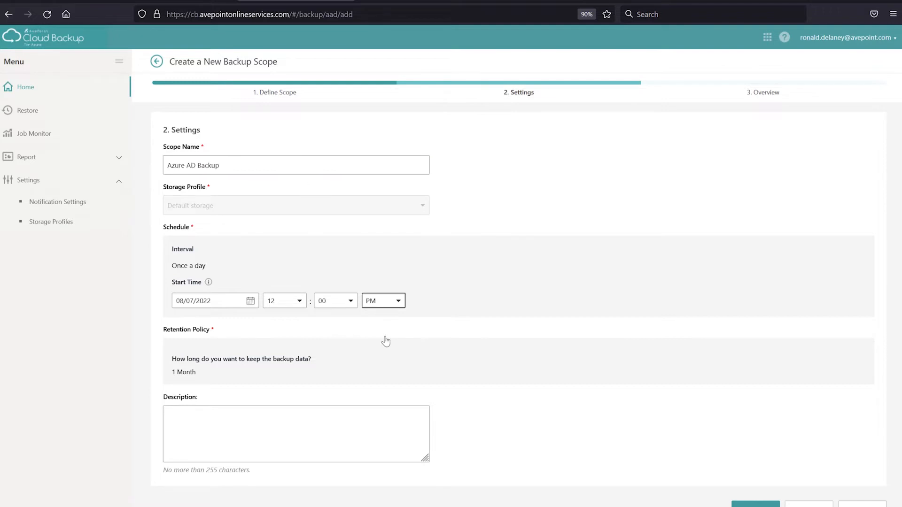
- Add the description "Backup Users, Groups, and Enterprise Apps." and save the new backup scope
{"action": "left_click", "coordinate": [340, 420]}
{"action": "type", "text": "Backup Users, Groups, and Enterprise Apps."}
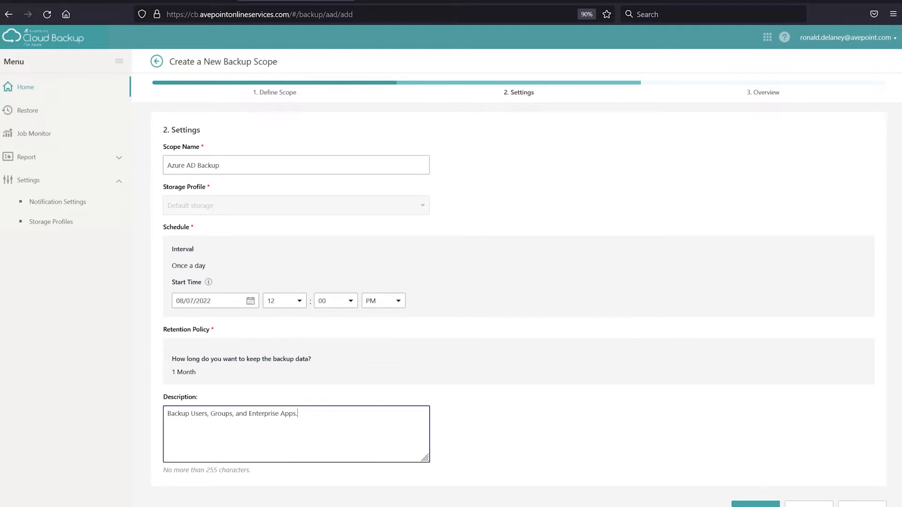
{"action": "left_click", "coordinate": [756, 503]}
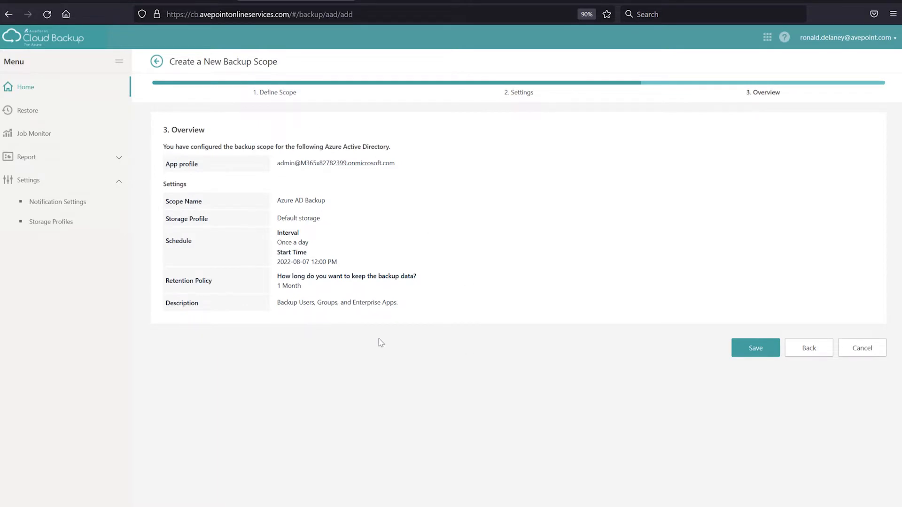
{"action": "left_click", "coordinate": [742, 347]}
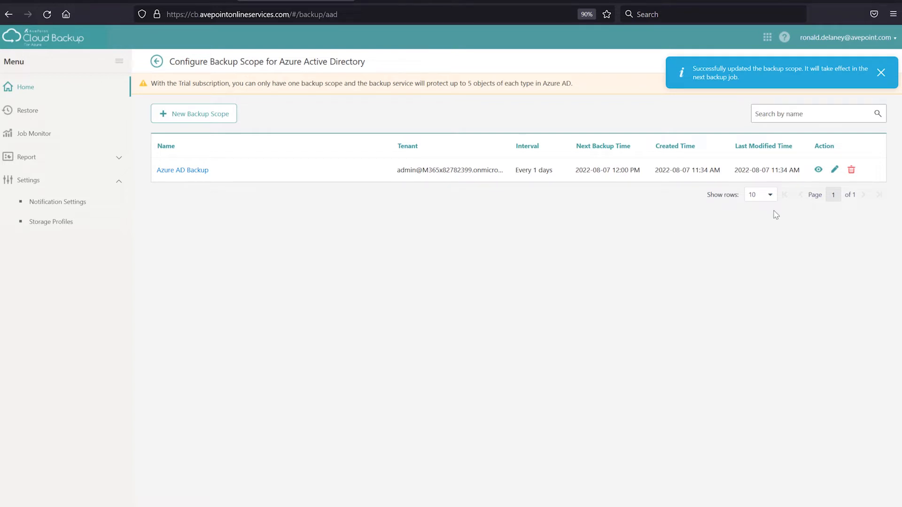
- View the Azure AD Backup scope in edit mode, leave it without saving, and return to the home overview
{"action": "left_click", "coordinate": [833, 170]}
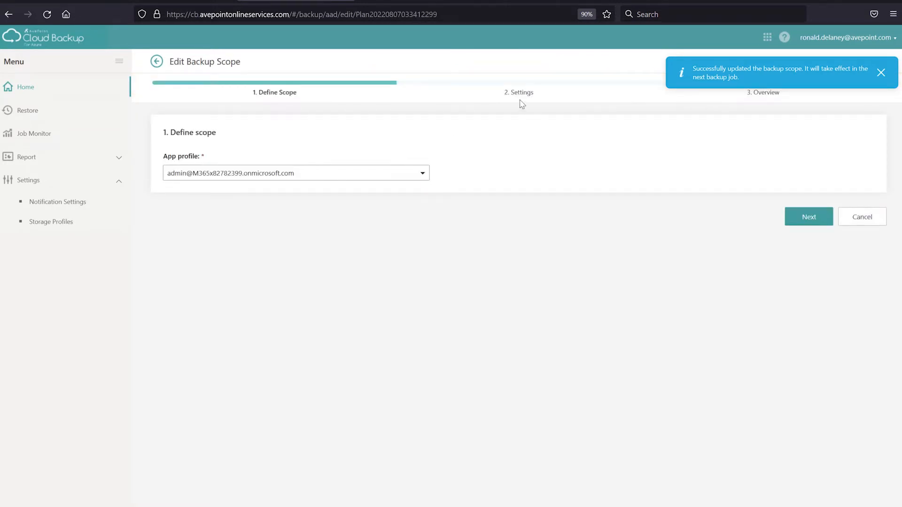
{"action": "left_click", "coordinate": [880, 73]}
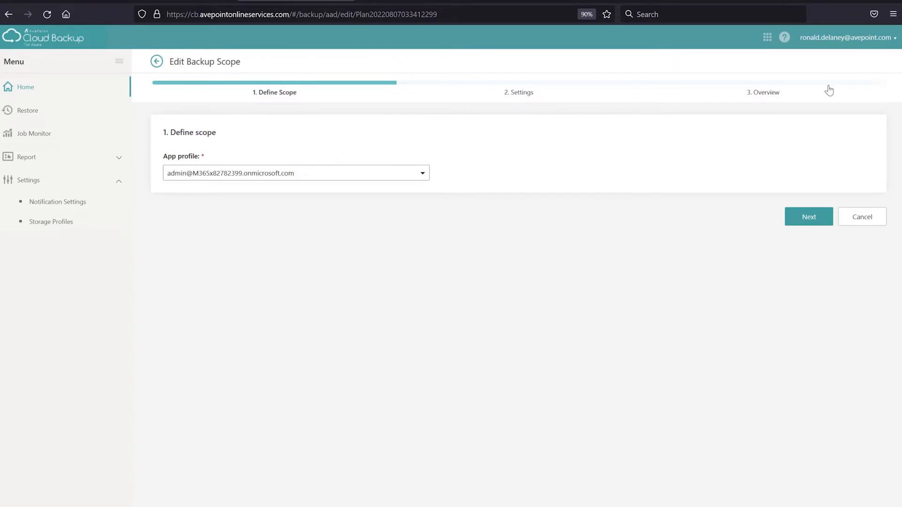
{"action": "left_click", "coordinate": [861, 219]}
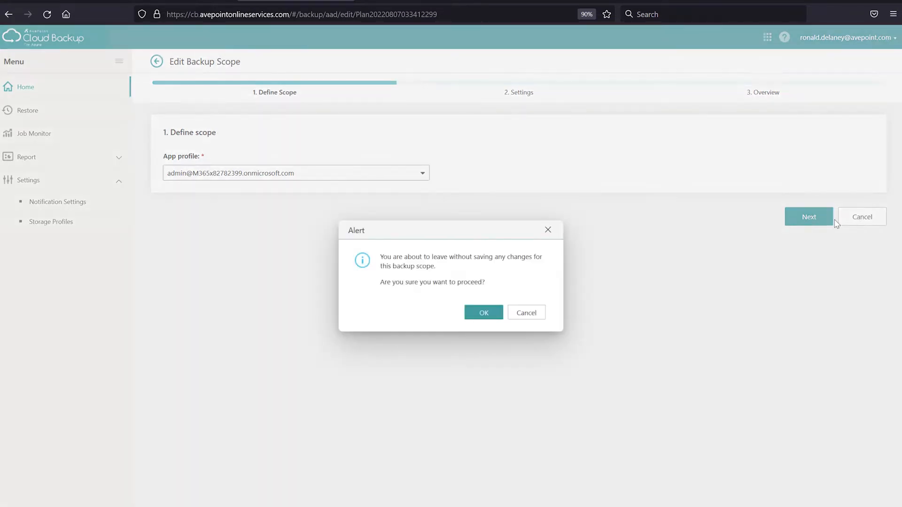
{"action": "left_click", "coordinate": [484, 312]}
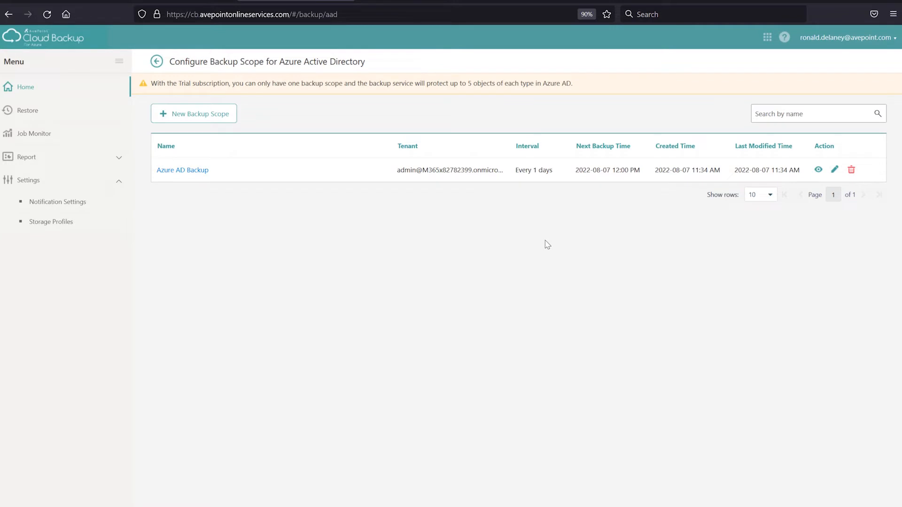
{"action": "left_click", "coordinate": [27, 89]}
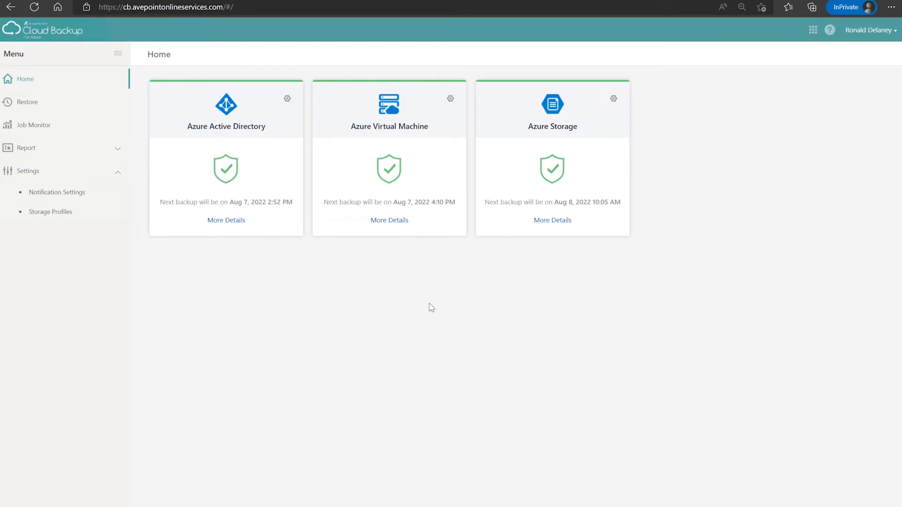
- Review the selected virtual machines and region-based storage of the ATS - AzurevVM backup scope
{"action": "left_click", "coordinate": [451, 99]}
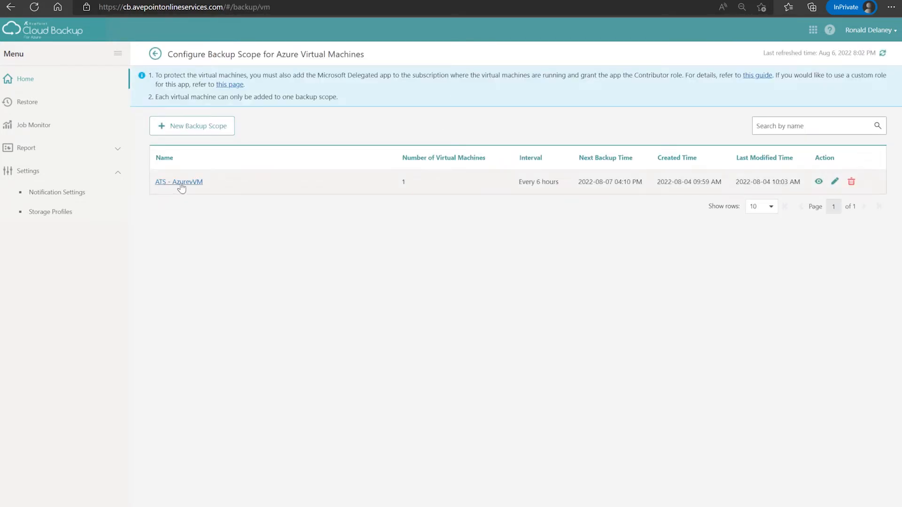
{"action": "left_click", "coordinate": [835, 182]}
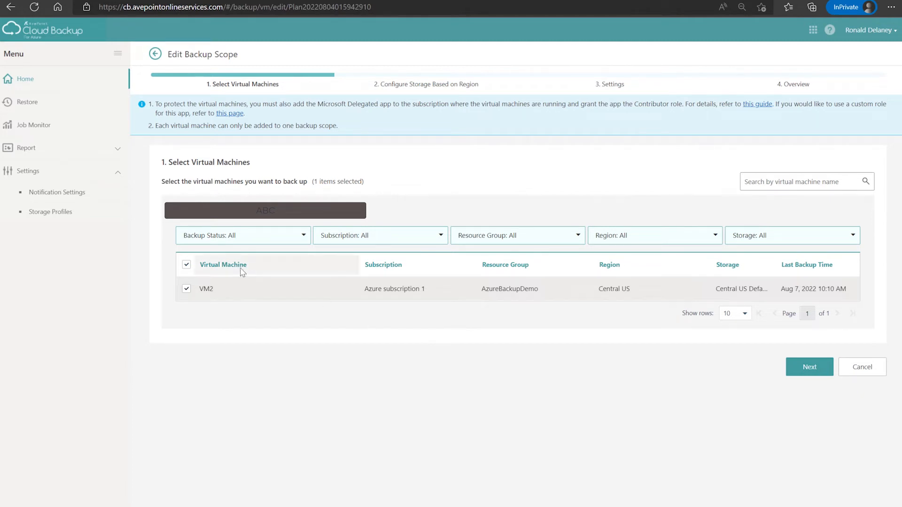
{"action": "left_click", "coordinate": [806, 376]}
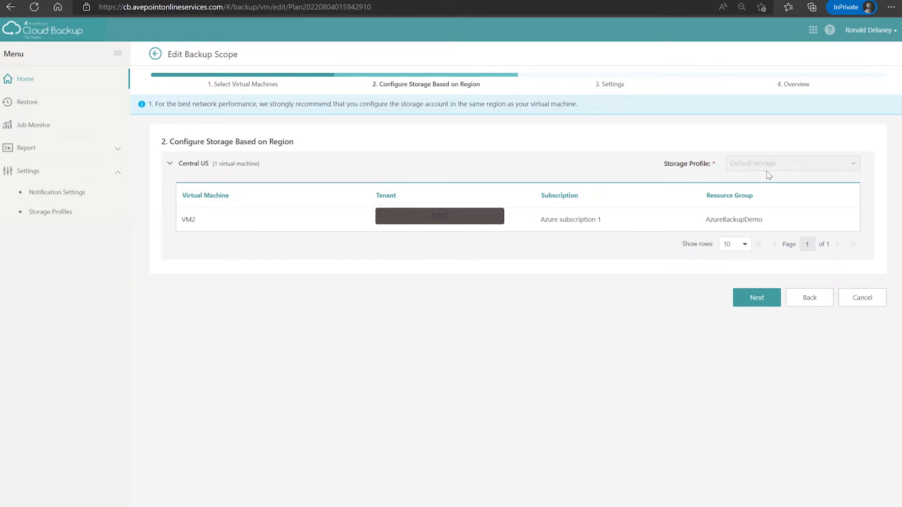
{"action": "mouse_move", "coordinate": [745, 168]}
{"action": "left_click", "coordinate": [757, 303]}
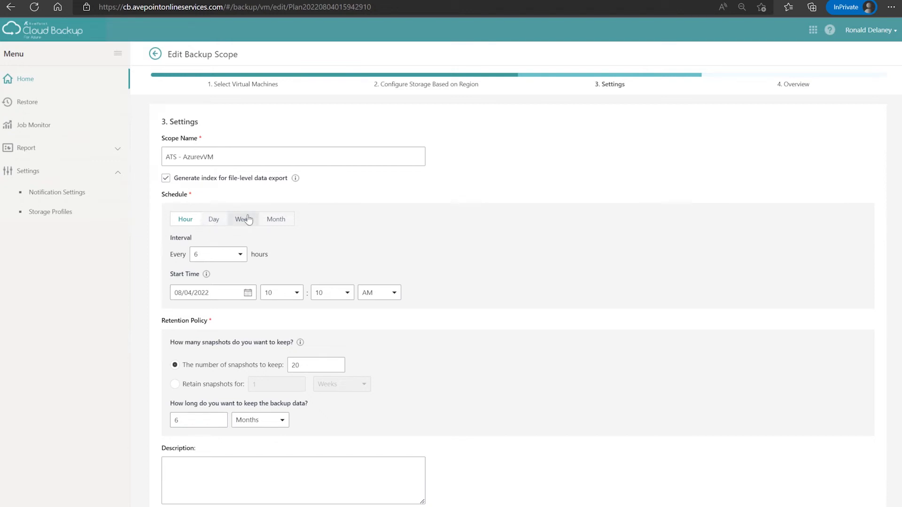
- Examine the available hourly backup intervals and the retention policy in the virtual machine scope's settings
{"action": "left_click", "coordinate": [223, 255]}
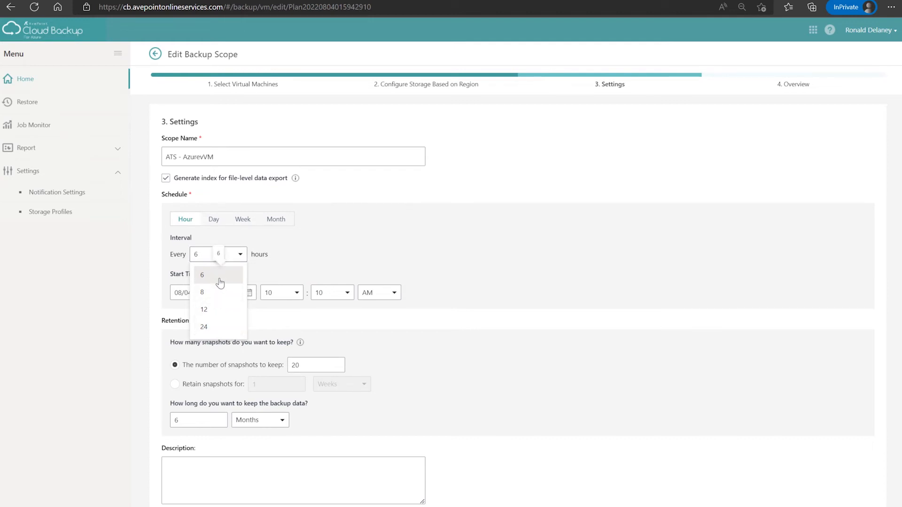
{"action": "left_click", "coordinate": [311, 247]}
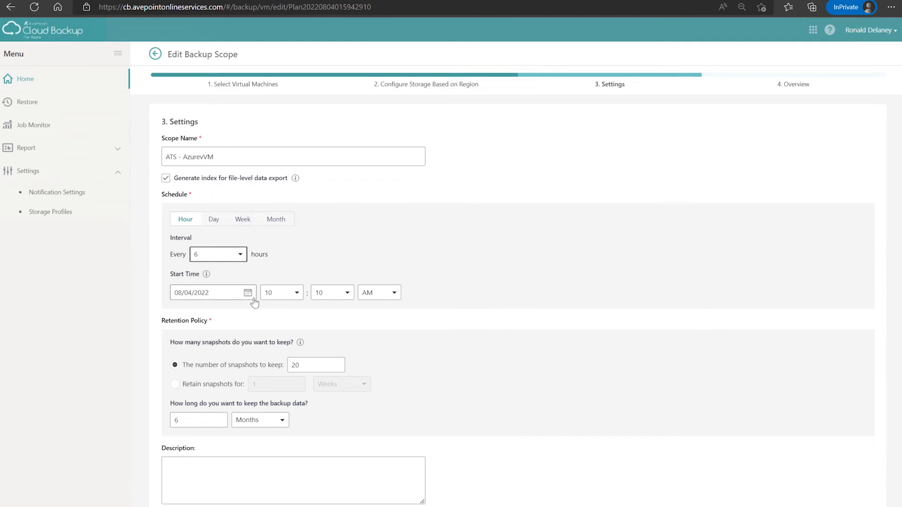
{"action": "scroll", "coordinate": [360, 230], "scroll_direction": "down", "scroll_amount": 1}
{"action": "scroll", "coordinate": [268, 276], "scroll_direction": "up", "scroll_amount": 1}
{"action": "scroll", "coordinate": [268, 277], "scroll_direction": "down", "scroll_amount": 1}
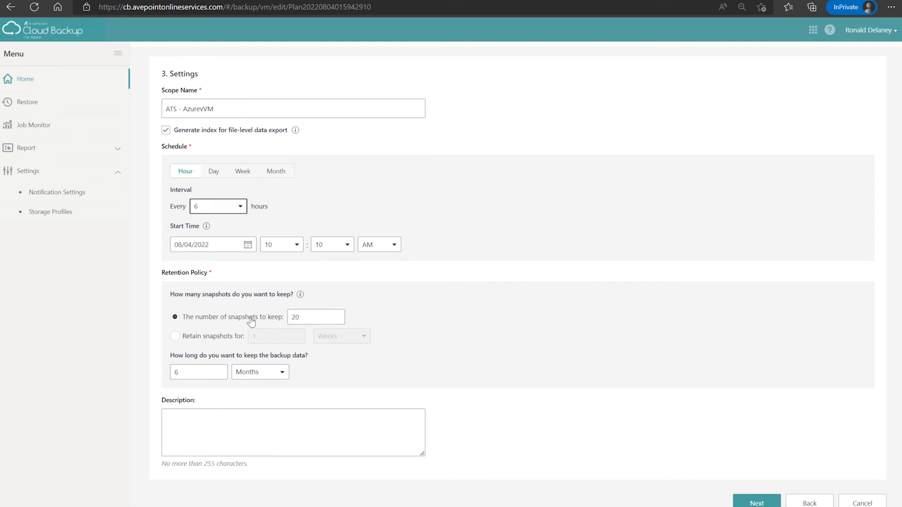
- Review the virtual machine scope's overview, leave without saving, and return to the home overview
{"action": "left_click", "coordinate": [758, 502]}
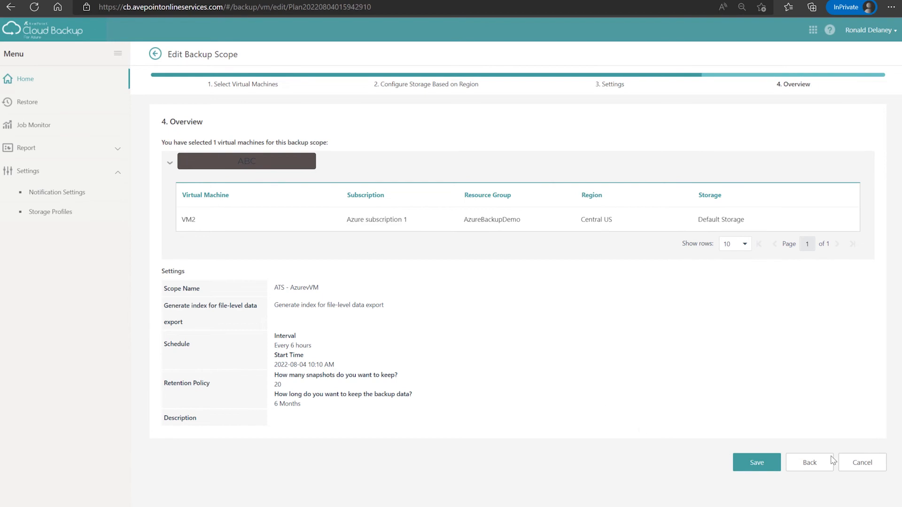
{"action": "left_click", "coordinate": [862, 462]}
{"action": "left_click", "coordinate": [484, 309]}
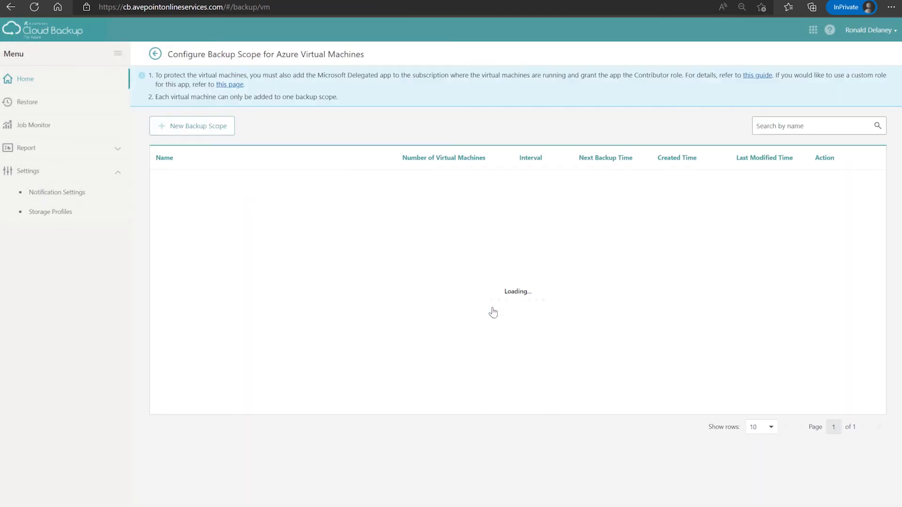
{"action": "left_click", "coordinate": [18, 83]}
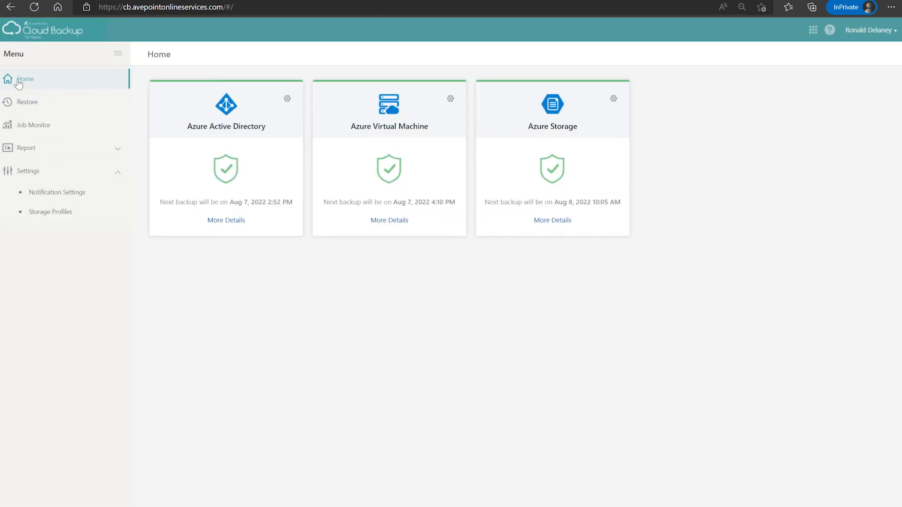
- View the Azure Storage backup scopes and the storage types offered for a new scope
{"action": "left_click", "coordinate": [613, 99]}
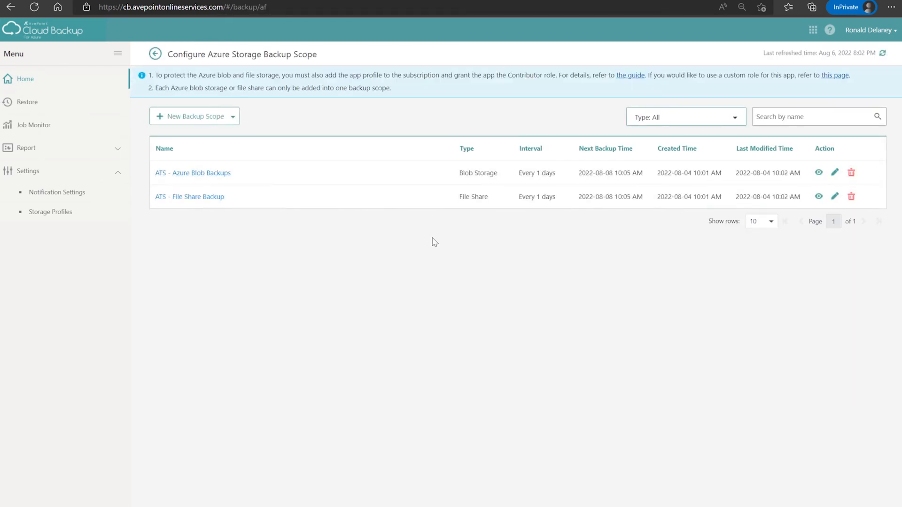
{"action": "left_click", "coordinate": [219, 124]}
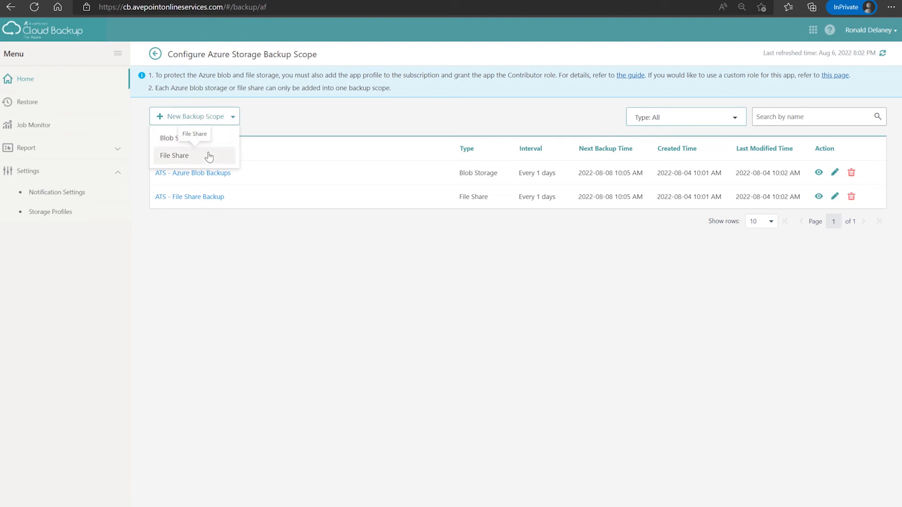
{"action": "left_click", "coordinate": [198, 276]}
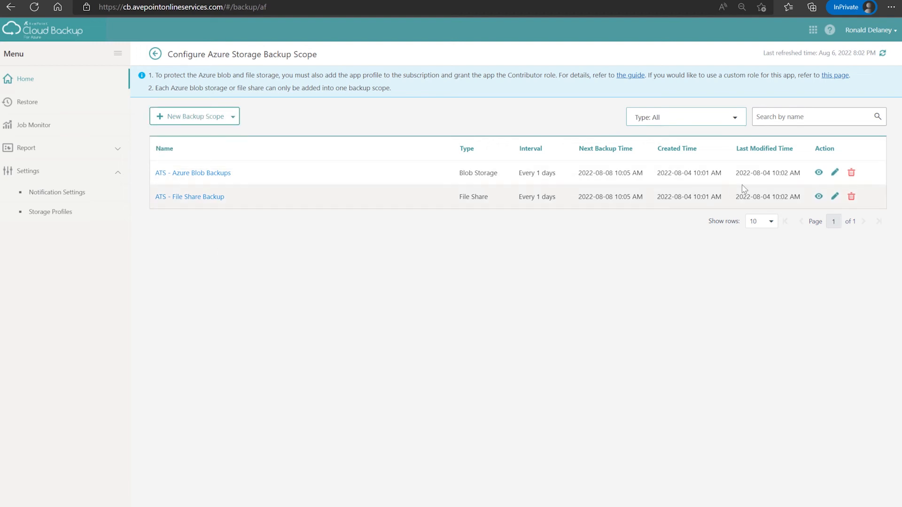
- Review the containers, region-based storage, schedule and retention settings of the ATS - Azure Blob Backups scope
{"action": "left_click", "coordinate": [834, 172]}
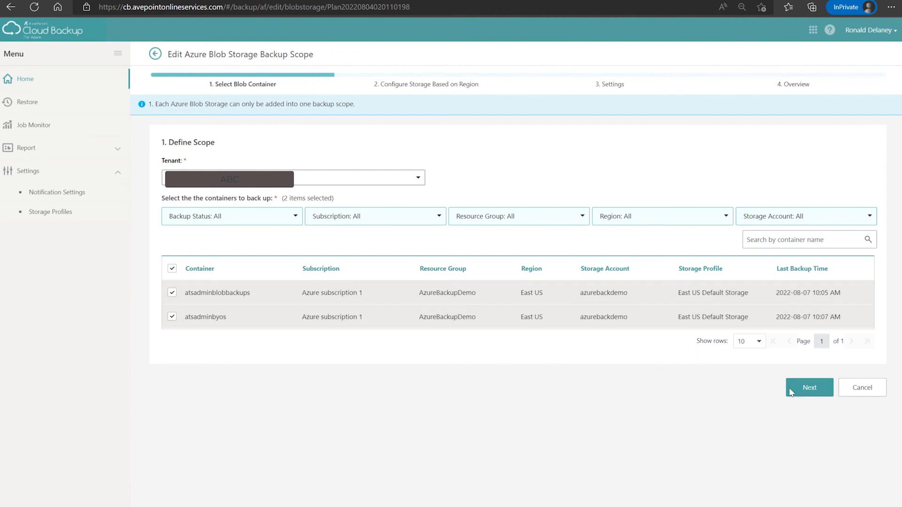
{"action": "left_click", "coordinate": [810, 388]}
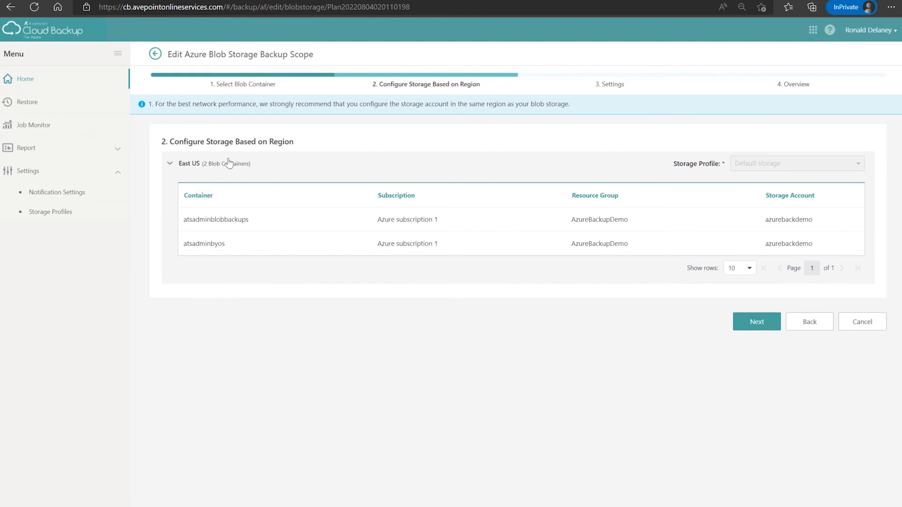
{"action": "left_click", "coordinate": [759, 322]}
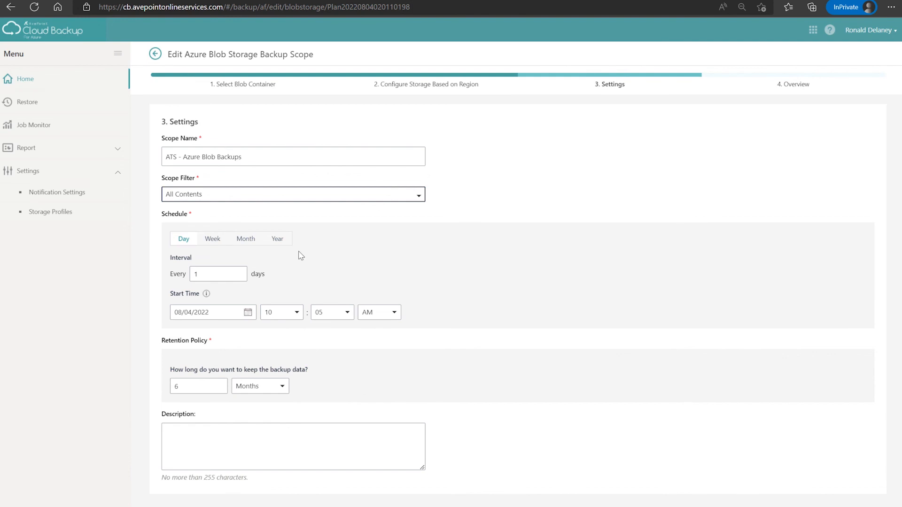
{"action": "scroll", "coordinate": [300, 255], "scroll_direction": "down", "scroll_amount": 1}
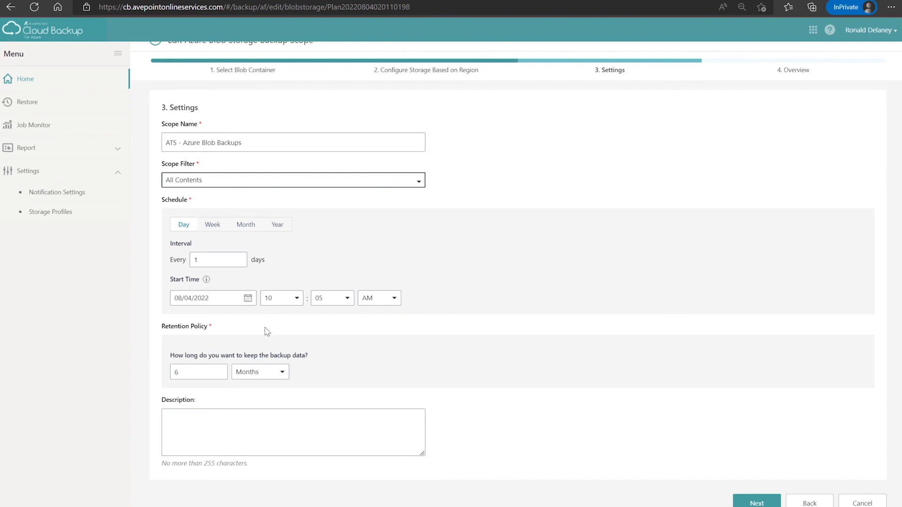
- Leave the blob storage backup scope without saving and return to the home overview
{"action": "left_click", "coordinate": [862, 502]}
{"action": "left_click", "coordinate": [491, 311]}
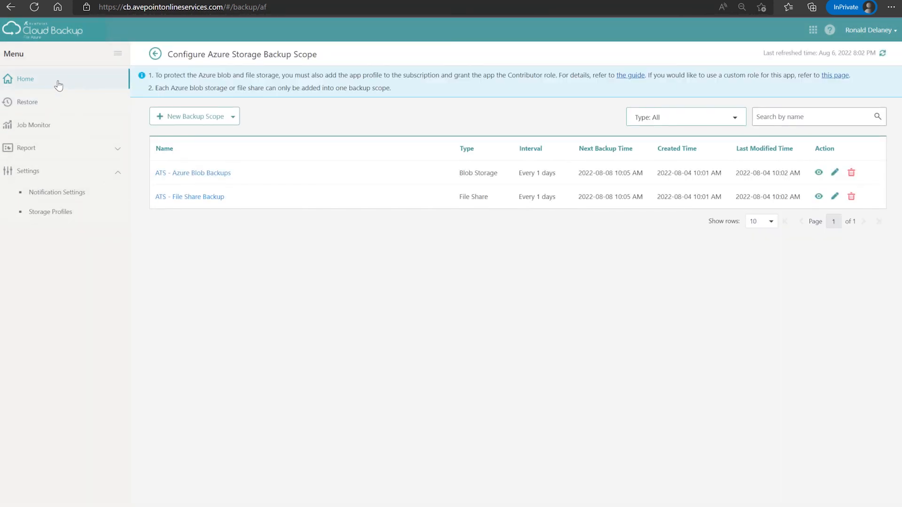
{"action": "left_click", "coordinate": [57, 82]}
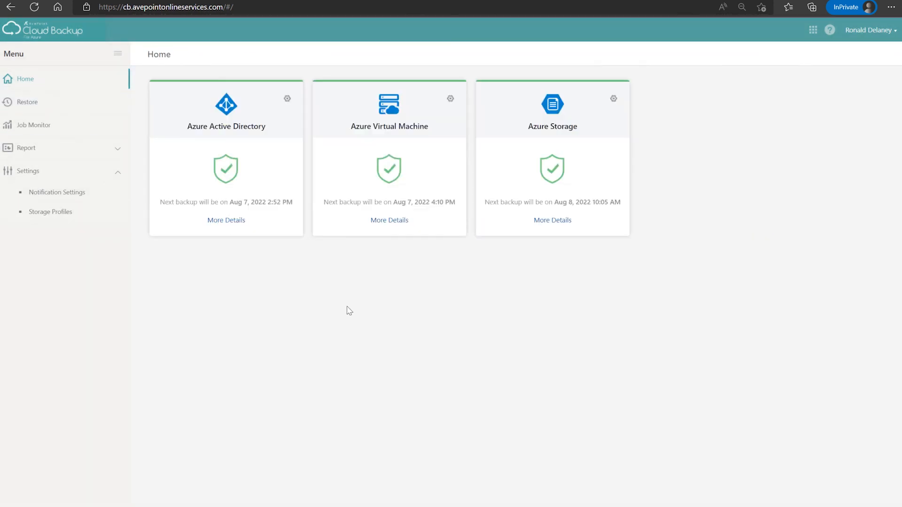